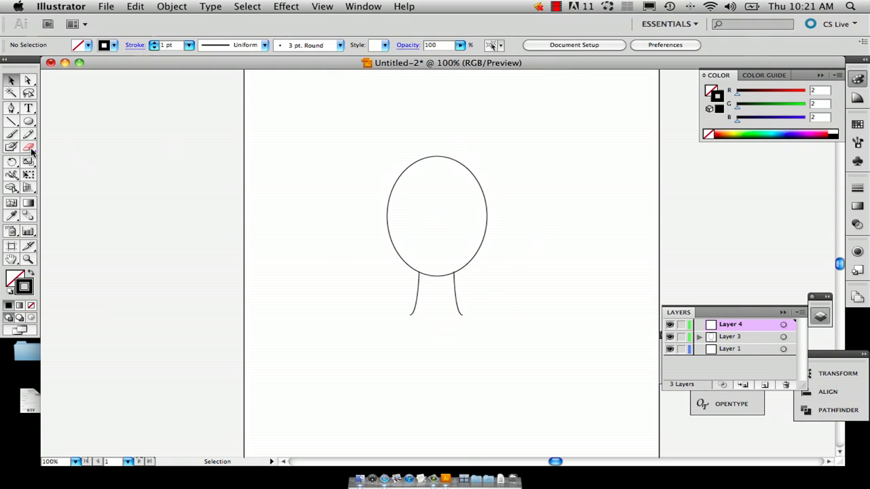
# Draw a curved path across the top of the head, drag it left, then undo it.
pyautogui.click(11, 109)
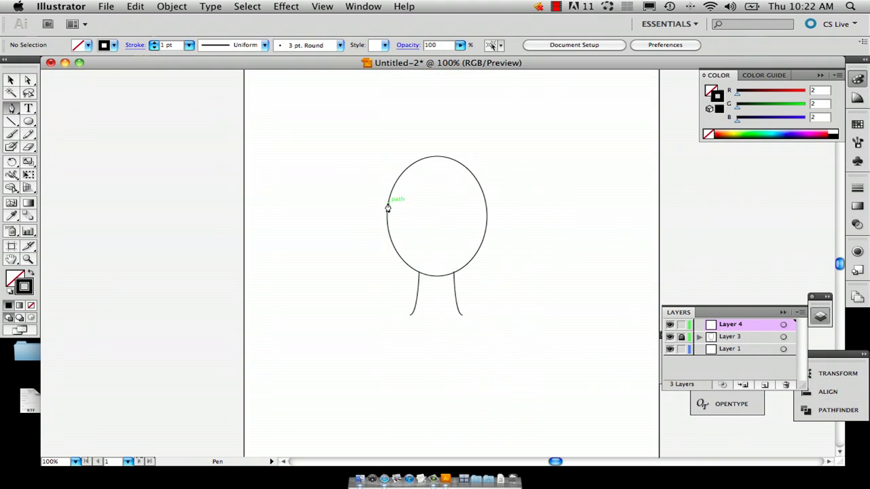
pyautogui.moveTo(388, 202); pyautogui.dragTo(555, 230)
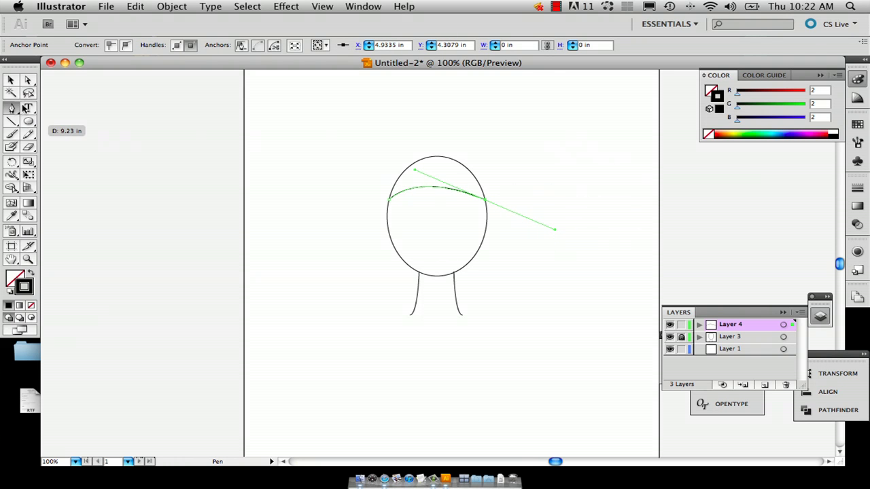
pyautogui.press('v')
pyautogui.moveTo(430, 189); pyautogui.dragTo(262, 213)
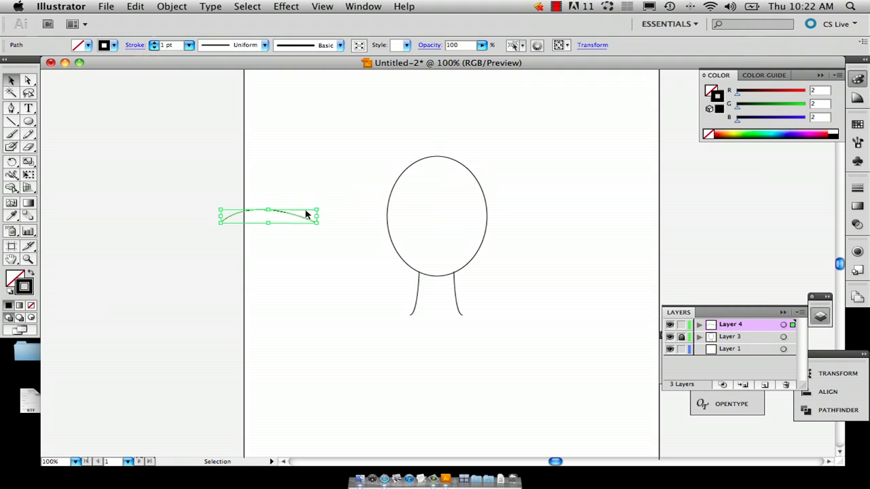
pyautogui.press('super+z')
pyautogui.press('super+z')
pyautogui.press('super+z')
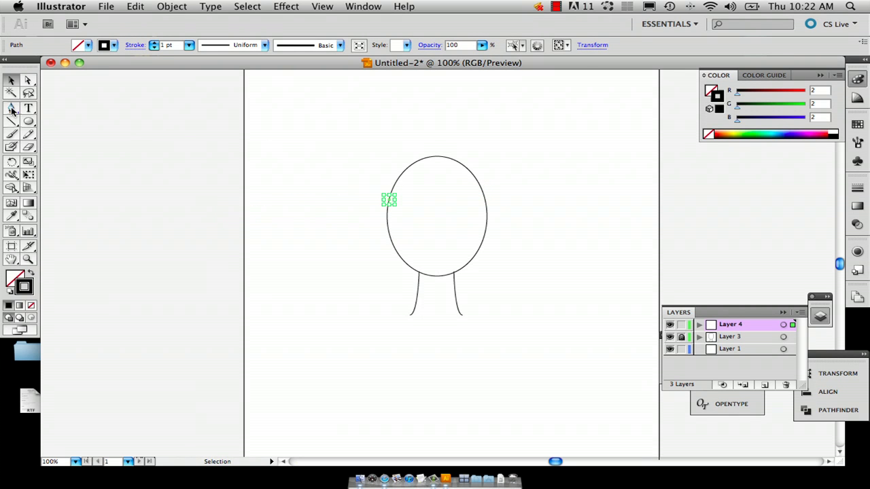
# Redraw the arcs with the Pen, bending a curve from the head's left edge to its right edge.
pyautogui.click(11, 109)
pyautogui.click(12, 109)
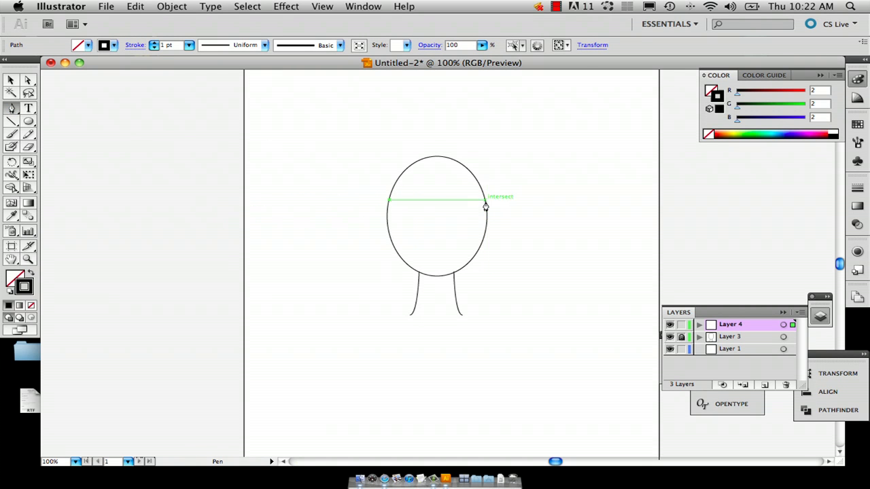
pyautogui.moveTo(484, 201); pyautogui.dragTo(489, 205)
pyautogui.keyDown('super'); pyautogui.click(517, 216); pyautogui.keyUp('super')
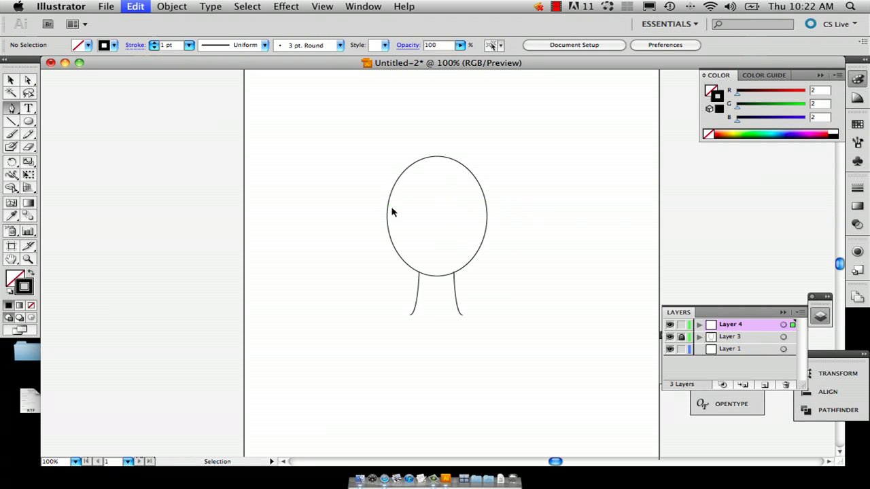
pyautogui.click(388, 201)
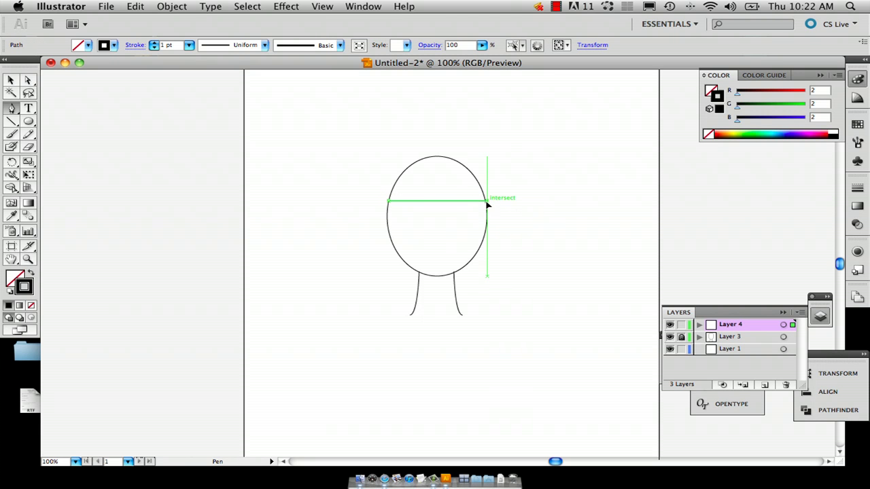
pyautogui.moveTo(487, 201); pyautogui.dragTo(552, 228)
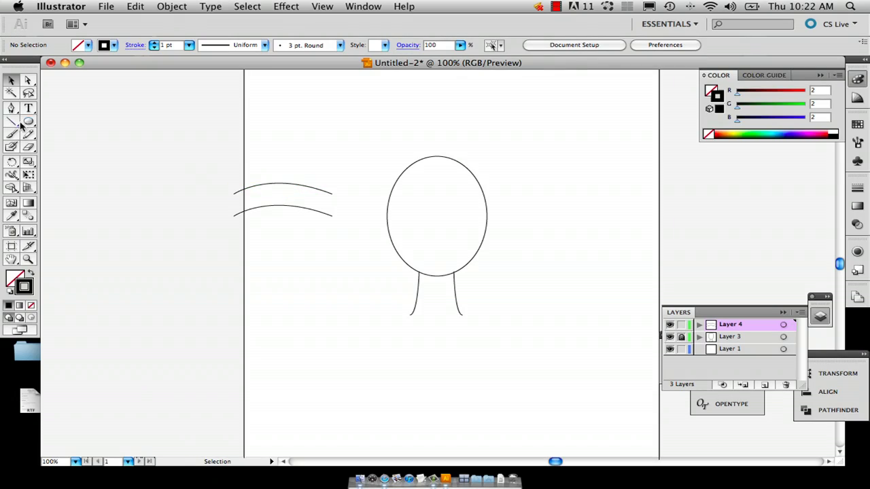
# Connect the upper arc's left end to the lower arc, then Option-drag a copy of the shape just below.
pyautogui.click(11, 109)
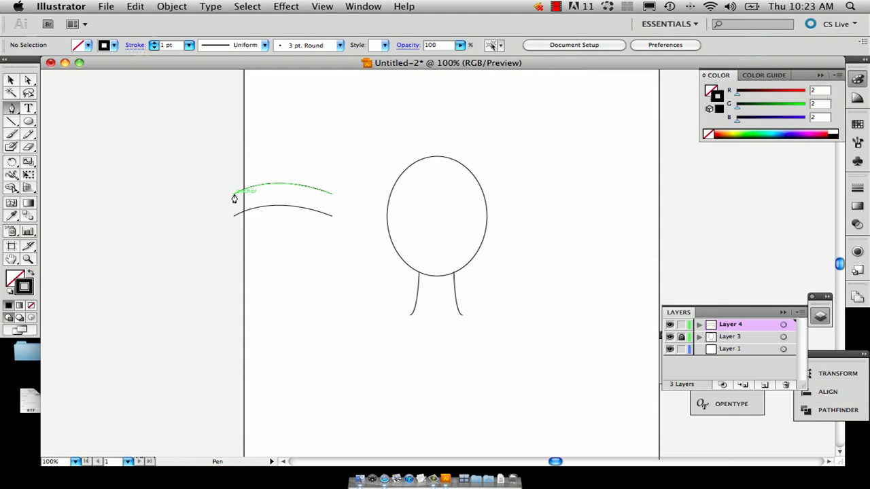
pyautogui.moveTo(234, 198); pyautogui.dragTo(237, 218)
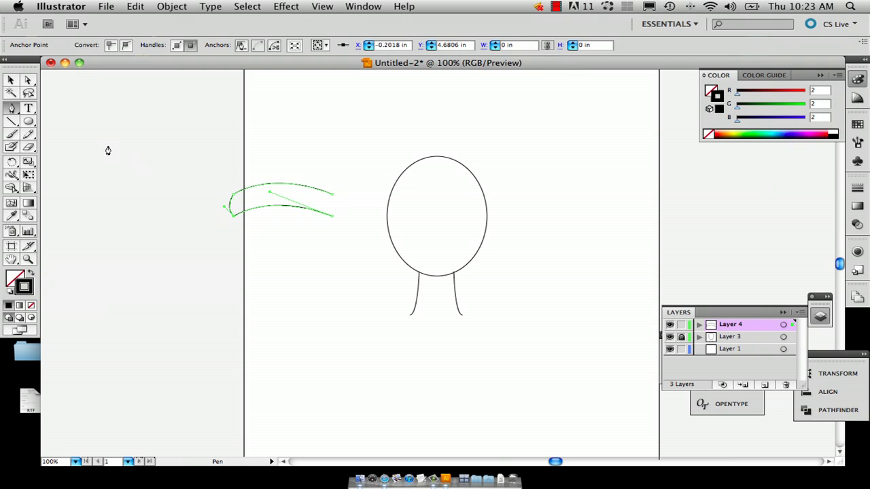
pyautogui.click(12, 81)
pyautogui.click(214, 148)
pyautogui.moveTo(200, 171); pyautogui.dragTo(304, 253)
pyautogui.moveTo(288, 208); pyautogui.dragTo(289, 270)
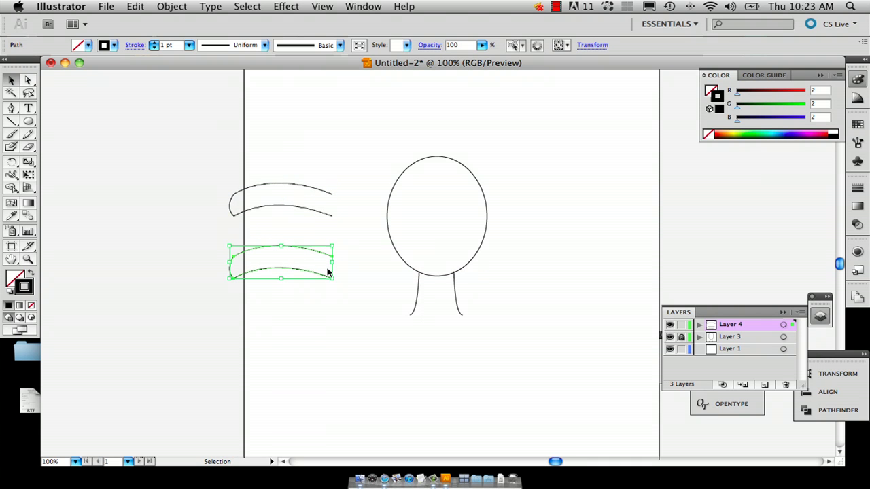
# Reflect the copy across a vertical axis and move it up to close the band.
pyautogui.rightClick(297, 275)
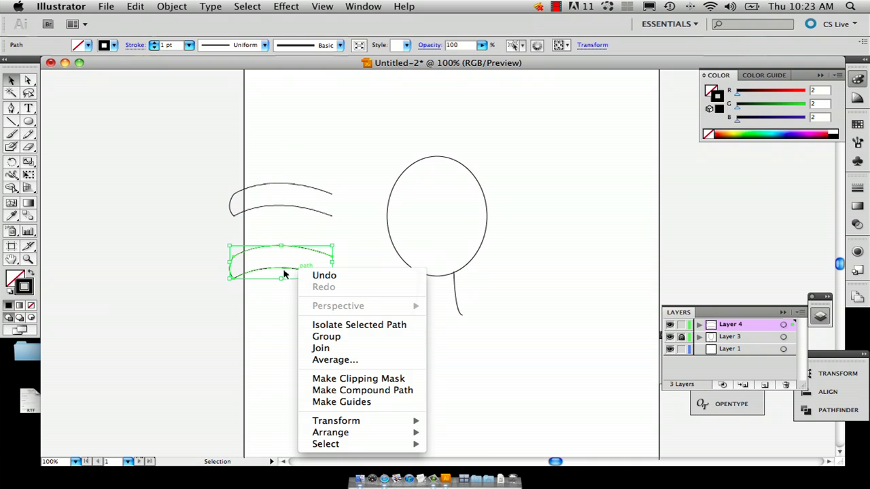
pyautogui.moveTo(401, 420)
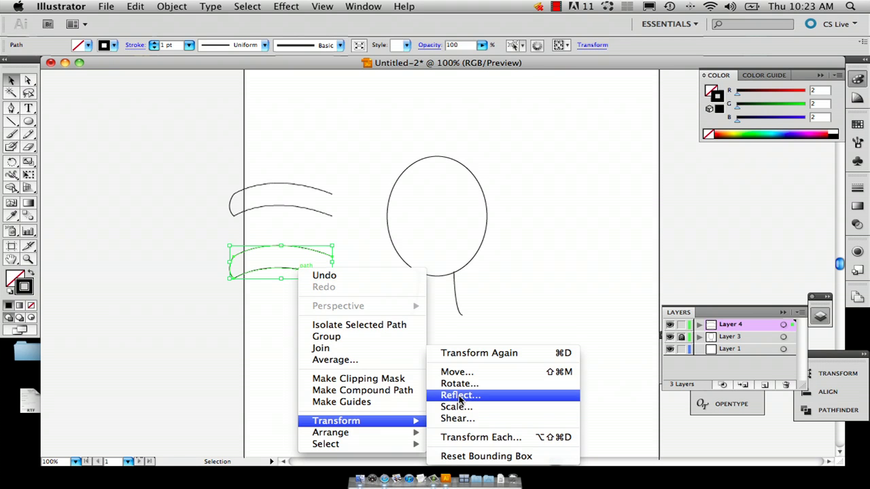
pyautogui.click(460, 396)
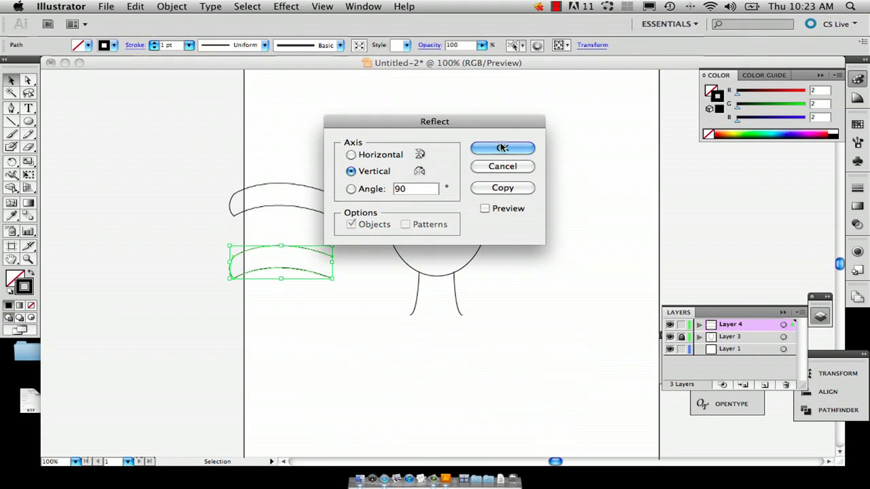
pyautogui.click(501, 148)
pyautogui.moveTo(309, 252); pyautogui.dragTo(345, 217)
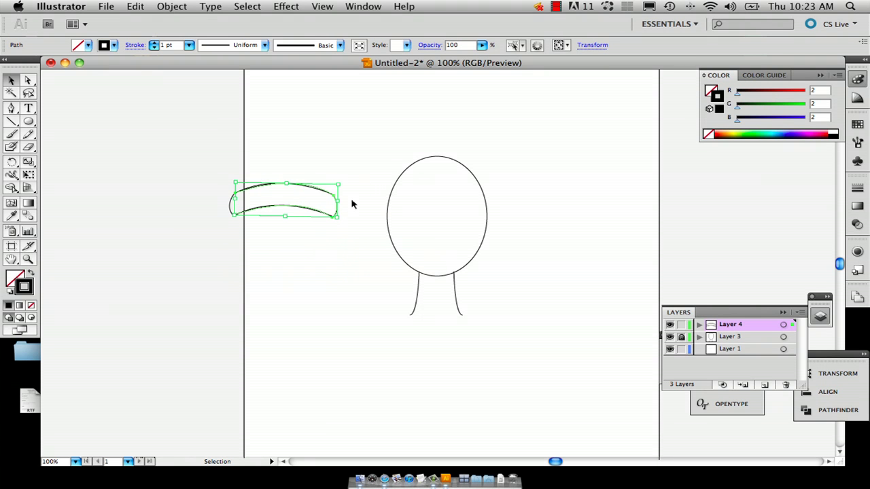
# Group both band halves and move the group onto the top of the head, nudging it left.
pyautogui.click(355, 209)
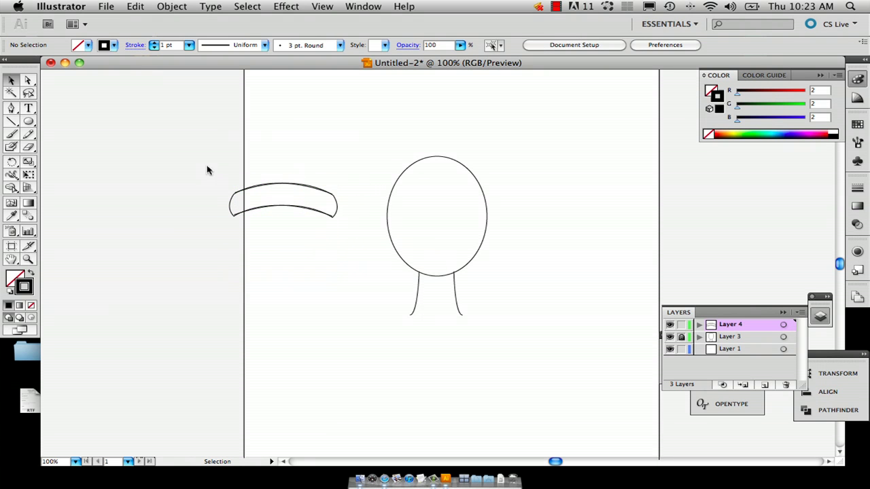
pyautogui.moveTo(208, 168); pyautogui.dragTo(332, 243)
pyautogui.click(173, 8)
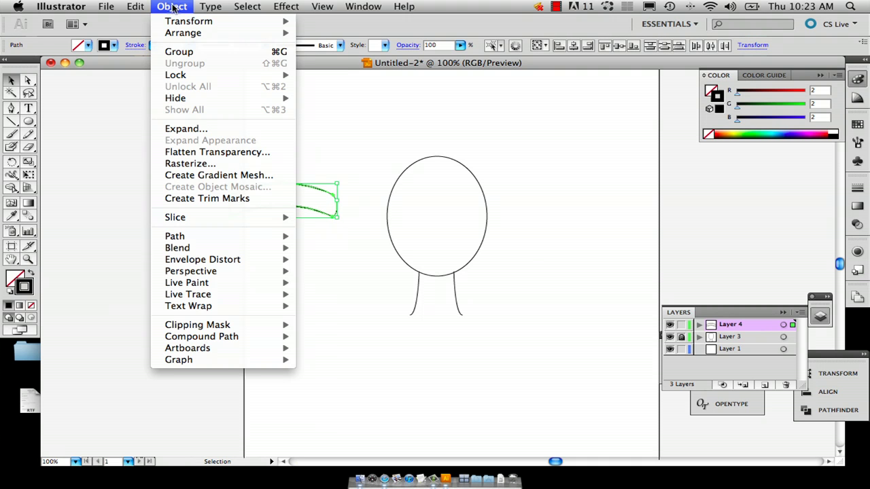
pyautogui.click(193, 55)
pyautogui.click(225, 122)
pyautogui.moveTo(292, 193); pyautogui.dragTo(459, 181)
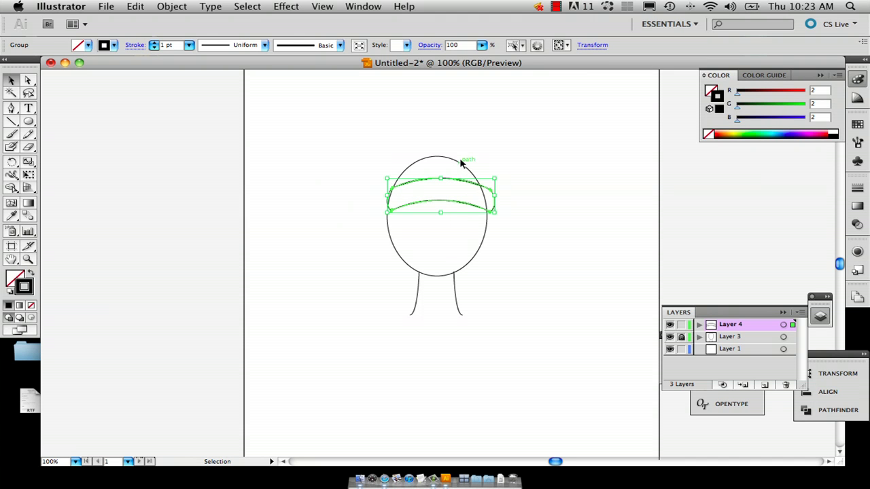
pyautogui.press('Left')
pyautogui.press('Left')
pyautogui.press('Left')
pyautogui.press('Left')
# Check the band group, then paint a trial brush stroke over the hat and undo it.
pyautogui.click(517, 128)
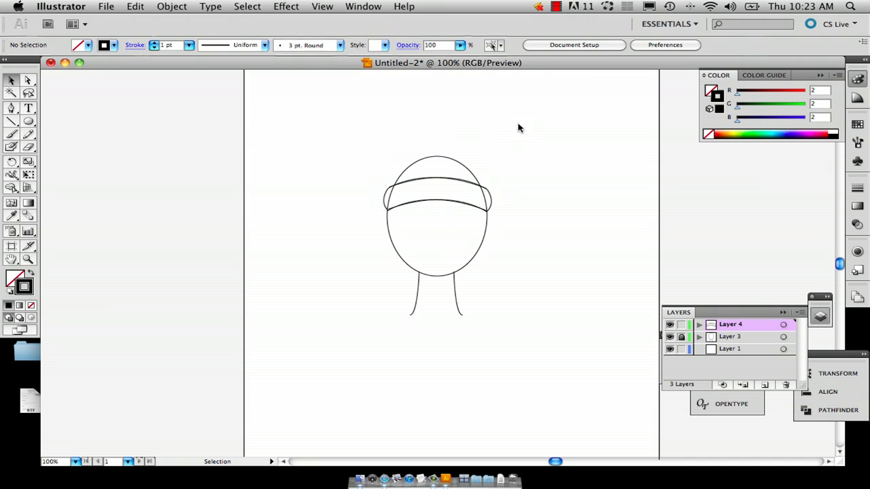
pyautogui.click(405, 187)
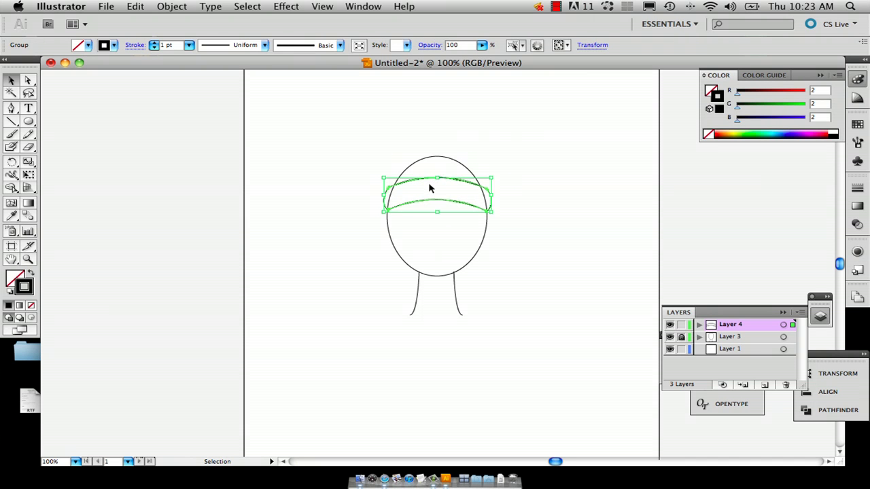
pyautogui.click(518, 149)
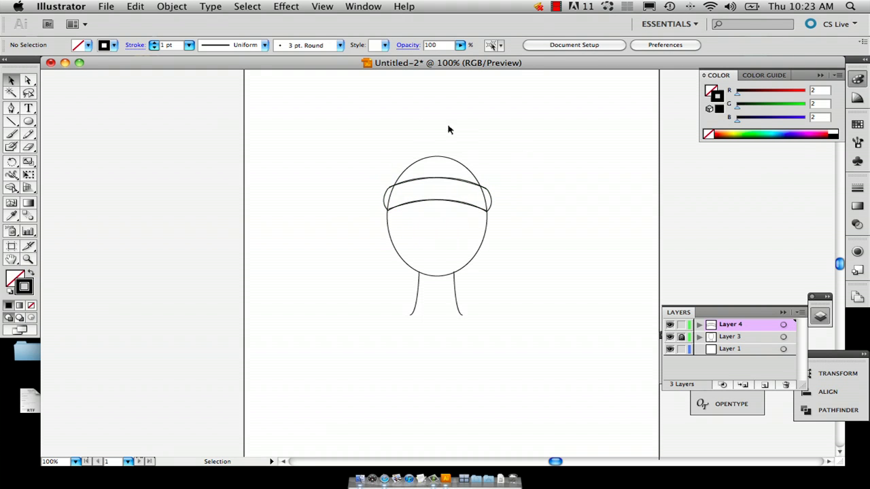
pyautogui.click(10, 134)
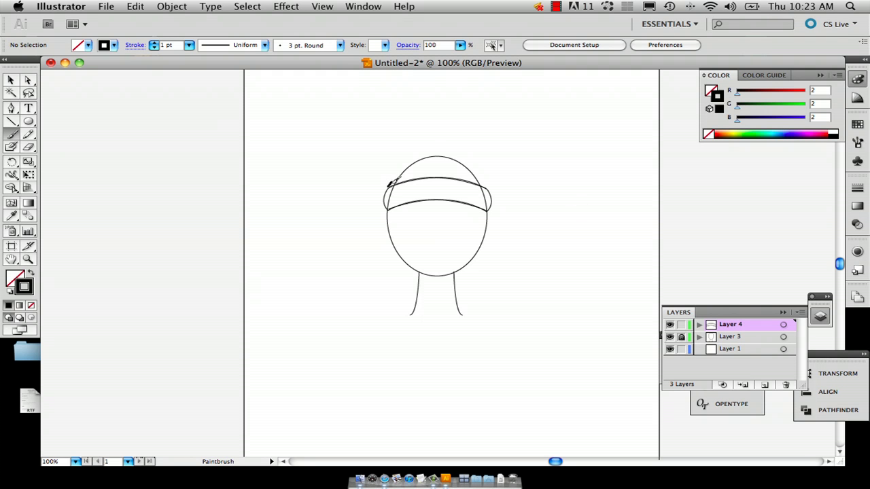
pyautogui.moveTo(445, 142); pyautogui.dragTo(481, 168)
pyautogui.press('super+z')
# Draw a smooth curve from the brim's left edge to its right edge, then select the brim group.
pyautogui.click(11, 107)
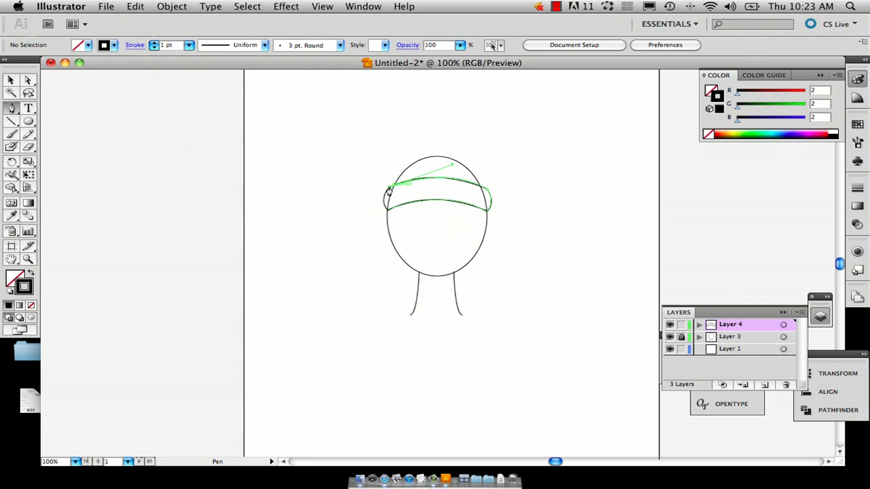
pyautogui.click(389, 187)
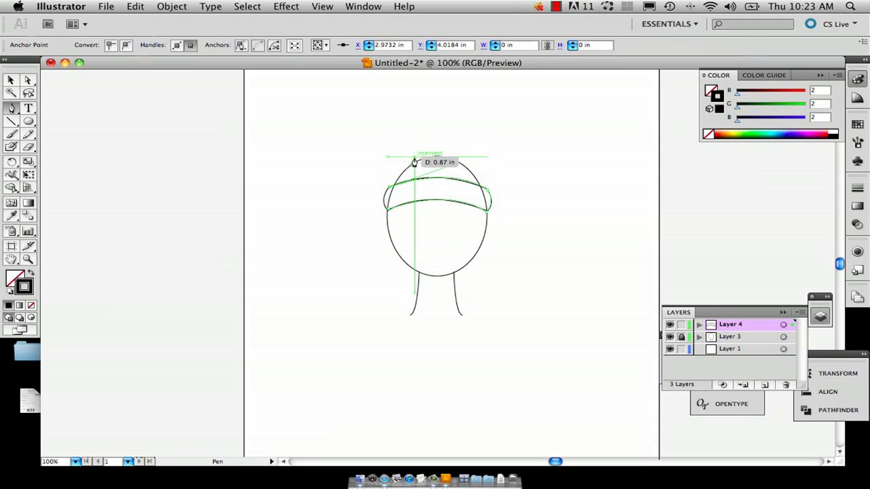
pyautogui.click(487, 193)
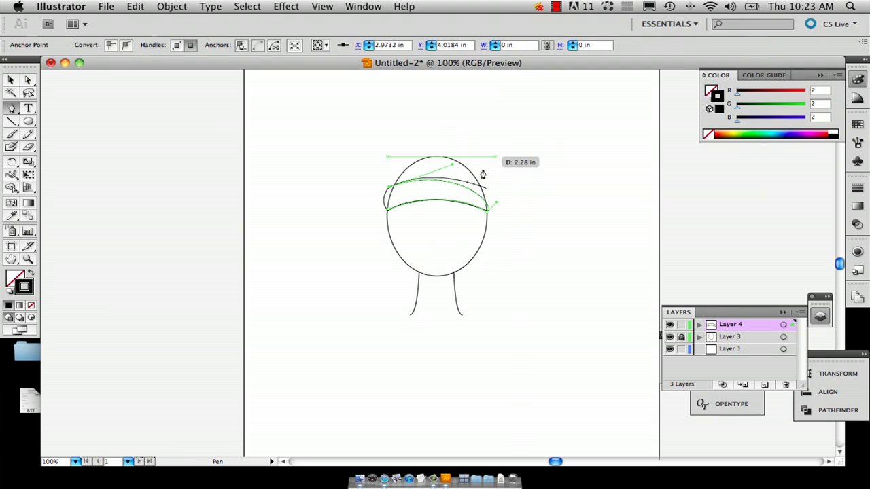
pyautogui.press('v')
pyautogui.click(12, 81)
pyautogui.click(264, 147)
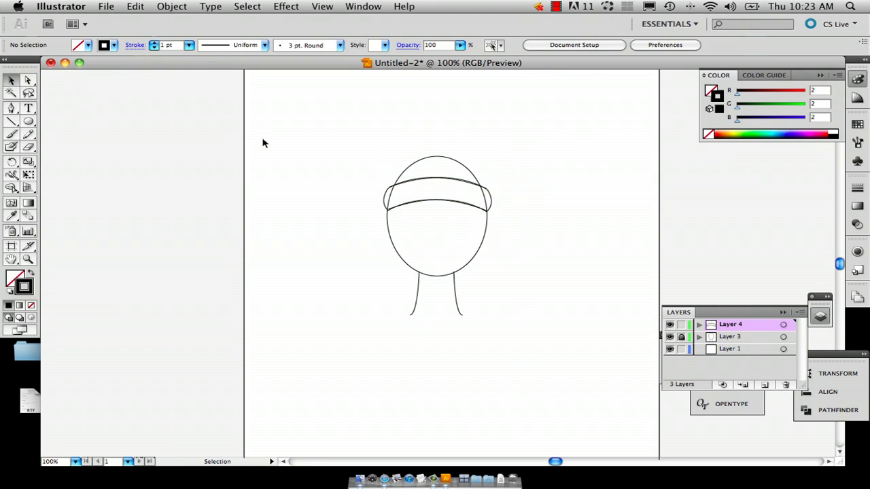
pyautogui.moveTo(429, 170); pyautogui.dragTo(441, 227)
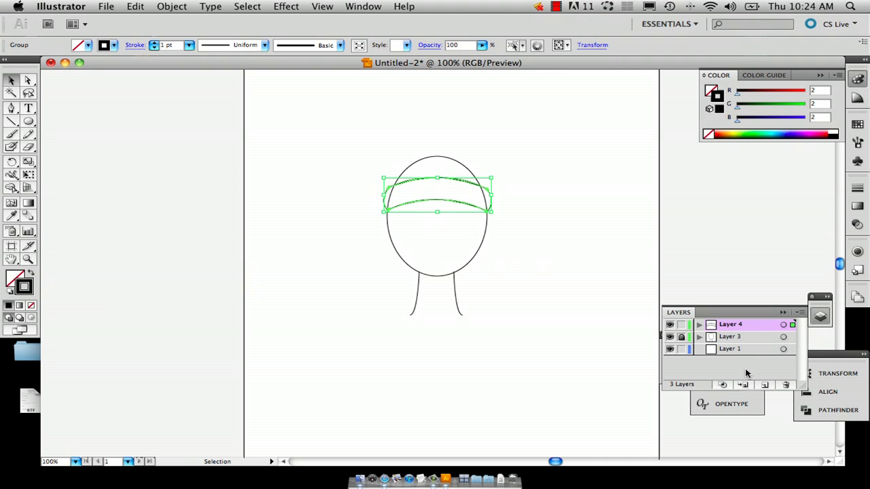
# Lock Layer 4, add Layer 5, and draw the domed crown arc from the brim's left end.
pyautogui.click(681, 325)
pyautogui.click(764, 386)
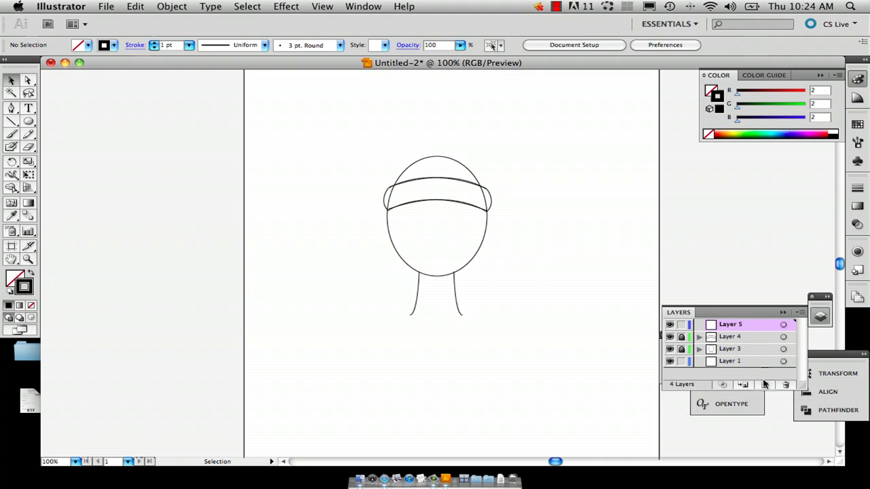
pyautogui.click(11, 111)
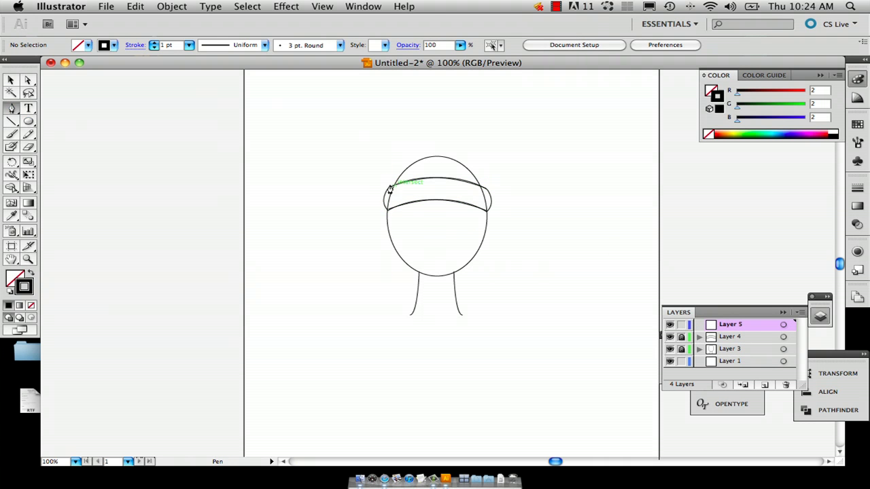
pyautogui.click(389, 188)
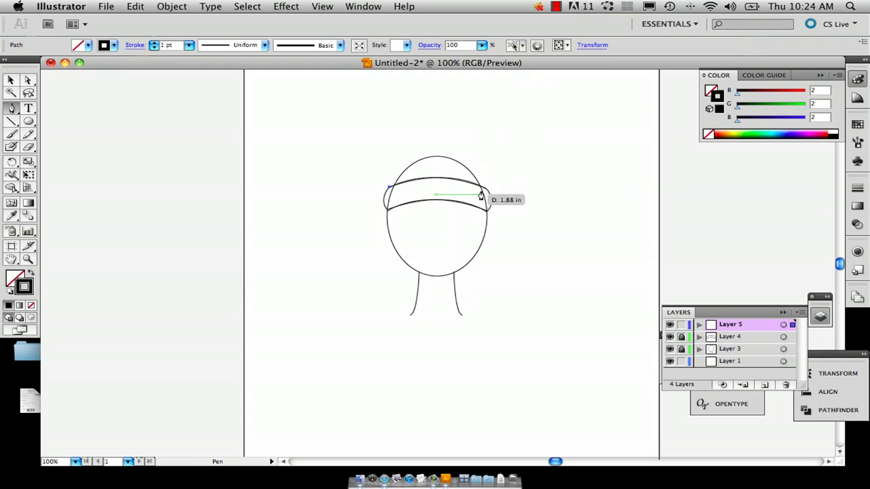
pyautogui.moveTo(486, 189); pyautogui.dragTo(543, 273)
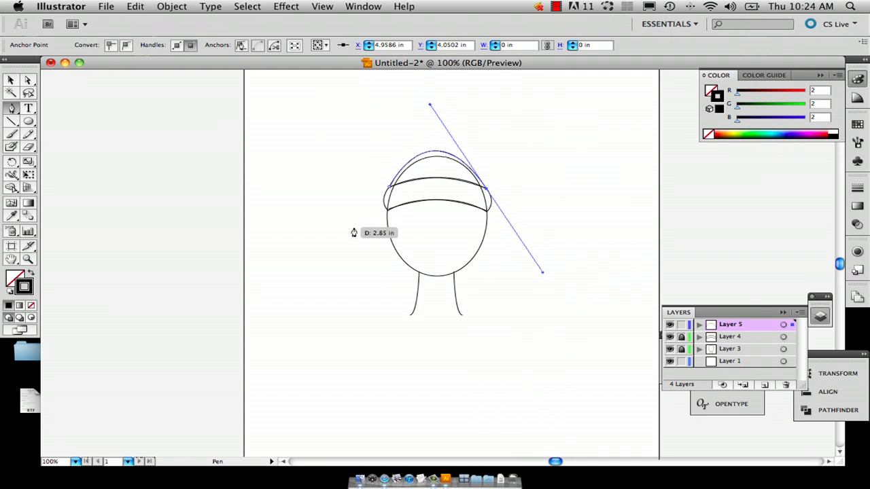
pyautogui.click(11, 80)
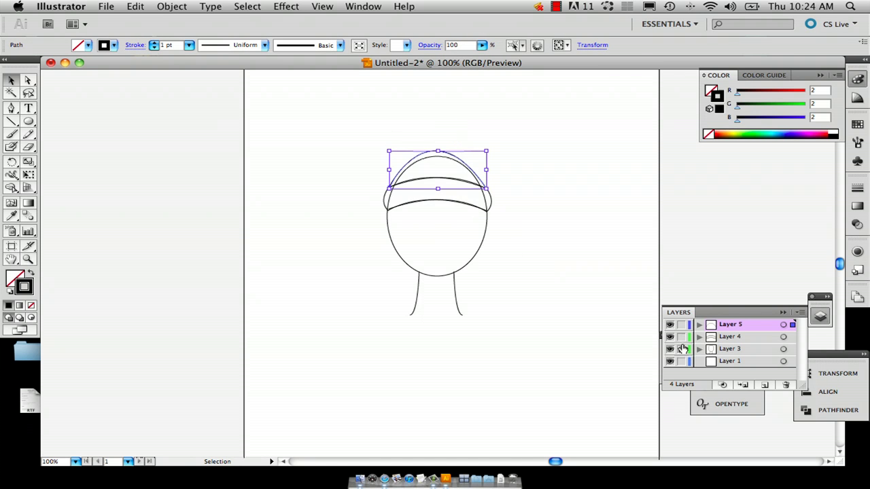
# Move the crown and brim together to the left of the head, undoing a trial reshape.
pyautogui.moveTo(406, 111); pyautogui.dragTo(459, 249)
pyautogui.moveTo(442, 200); pyautogui.dragTo(269, 242)
pyautogui.click(312, 153)
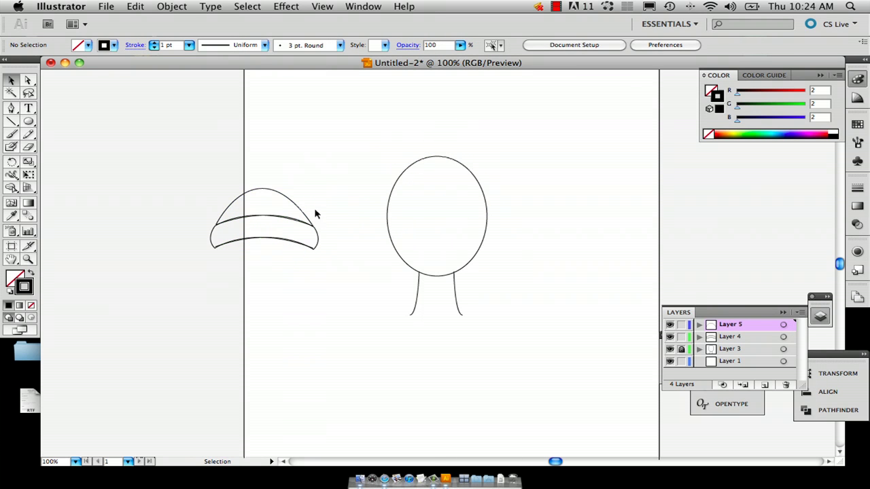
pyautogui.moveTo(229, 171); pyautogui.dragTo(322, 248)
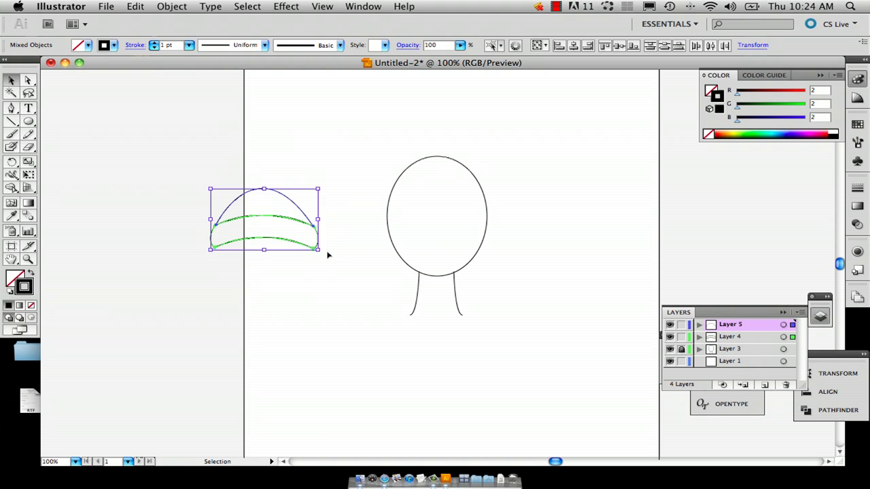
pyautogui.moveTo(317, 219)
pyautogui.mouseDown()
pyautogui.moveTo(307, 220)
pyautogui.moveTo(316, 219)
pyautogui.mouseUp()
pyautogui.press('super+z')
# Fill the crown with red using the Color Picker.
pyautogui.press('v')
pyautogui.click(220, 140)
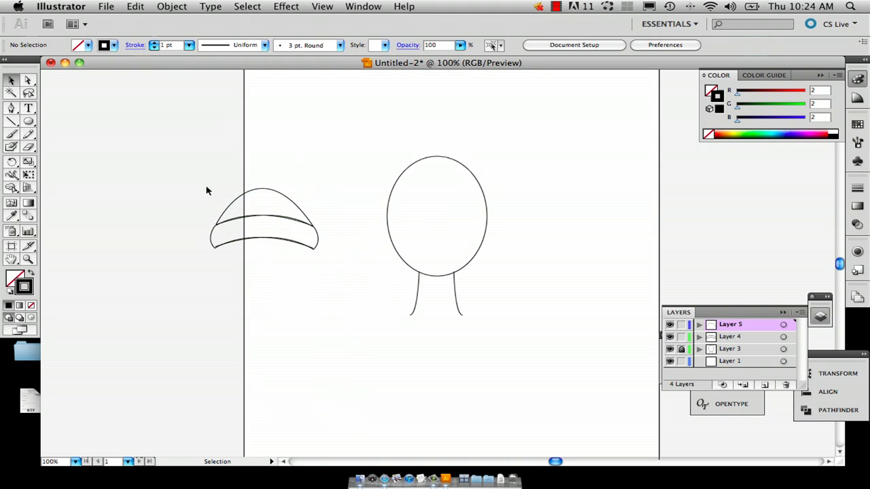
pyautogui.moveTo(219, 163); pyautogui.dragTo(284, 262)
pyautogui.click(300, 178)
pyautogui.click(260, 194)
pyautogui.doubleClick(25, 285)
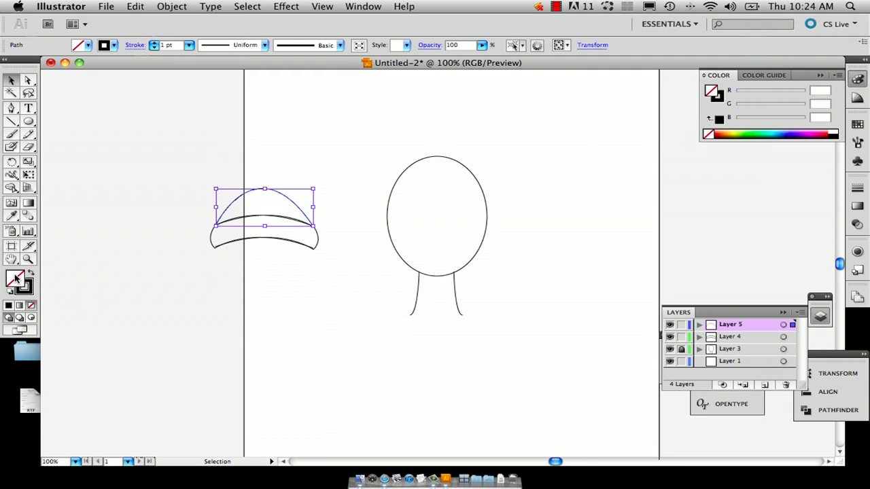
pyautogui.click(383, 139)
pyautogui.click(544, 129)
# Fill the brim group with red using the Color Picker.
pyautogui.click(363, 166)
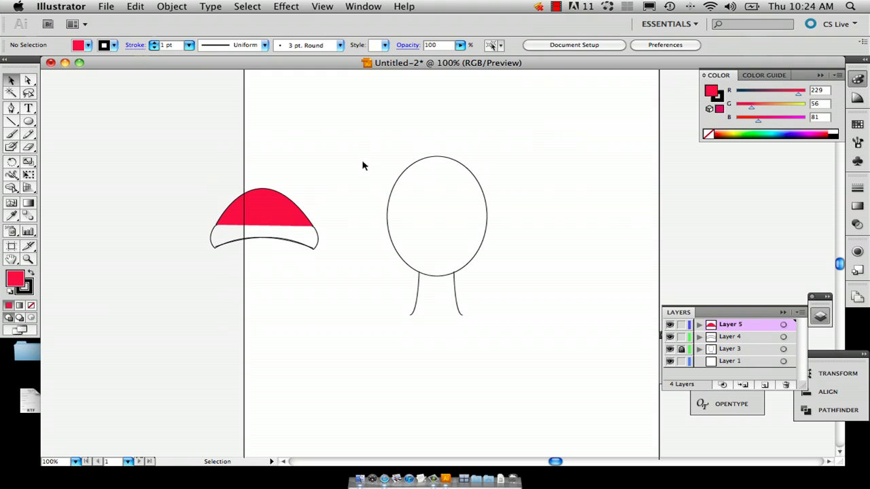
pyautogui.click(292, 243)
pyautogui.doubleClick(13, 284)
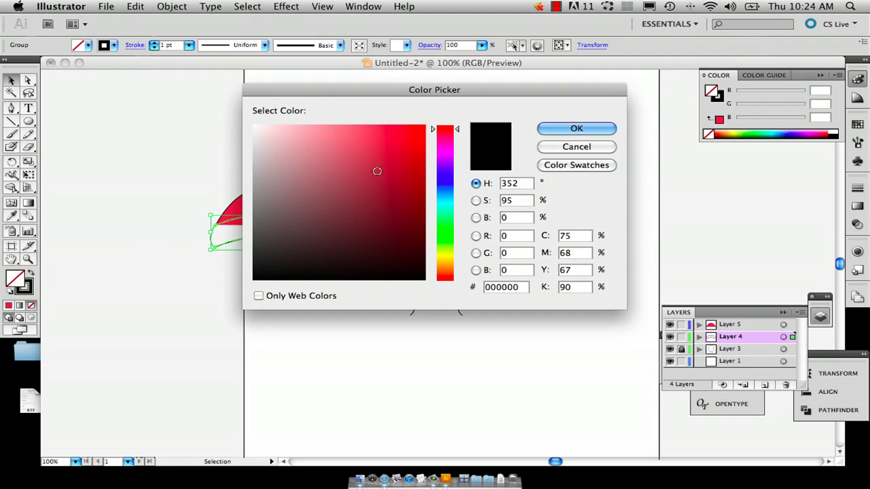
pyautogui.click(401, 143)
pyautogui.click(579, 131)
pyautogui.click(544, 136)
# Cut the brim from Layer 4, paste it into Layer 5, and align it under the crown.
pyautogui.click(272, 241)
pyautogui.click(268, 194)
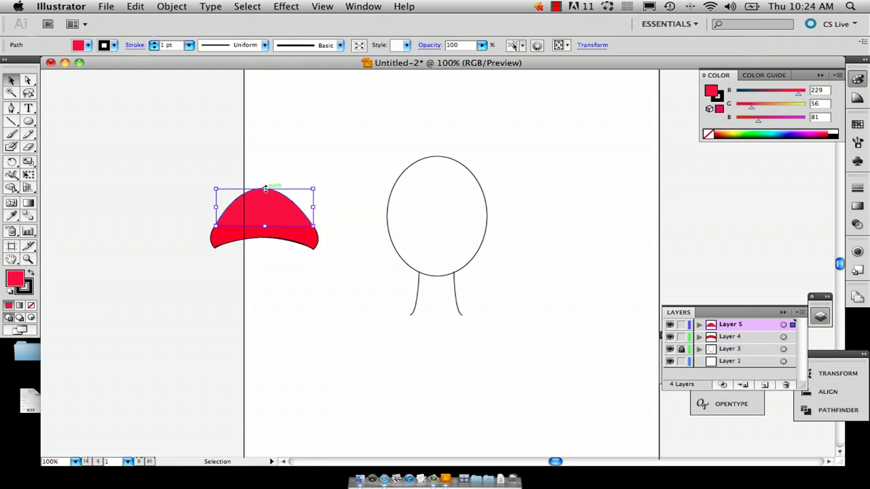
pyautogui.click(275, 236)
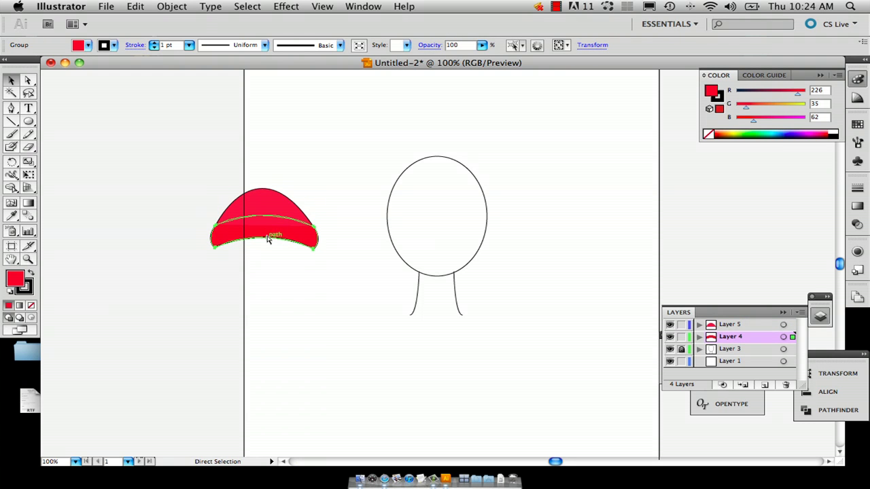
pyautogui.press('Delete')
pyautogui.click(732, 326)
pyautogui.press('super+v')
pyautogui.moveTo(437, 250); pyautogui.dragTo(258, 234)
pyautogui.press('Right')
pyautogui.press('Right')
pyautogui.press('Right')
pyautogui.press('Right')
pyautogui.press('Right')
pyautogui.press('Right')
pyautogui.press('Right')
pyautogui.press('Right')
pyautogui.press('Right')
pyautogui.press('Right')
pyautogui.press('Left')
pyautogui.press('Left')
pyautogui.press('Left')
pyautogui.press('Right')
pyautogui.press('Right')
pyautogui.click(344, 146)
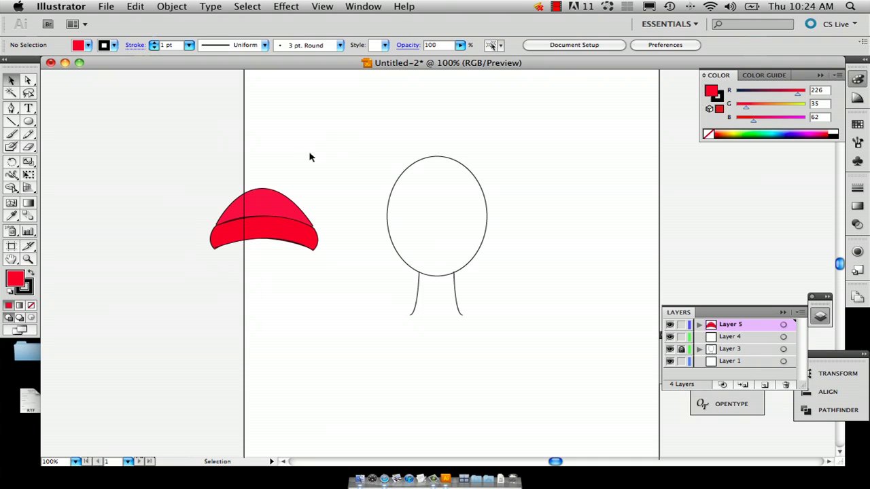
# Select the red crown and brim and group them into one cap via Object > Group.
pyautogui.moveTo(174, 161); pyautogui.dragTo(336, 160)
pyautogui.click(172, 6)
pyautogui.click(193, 63)
pyautogui.click(172, 7)
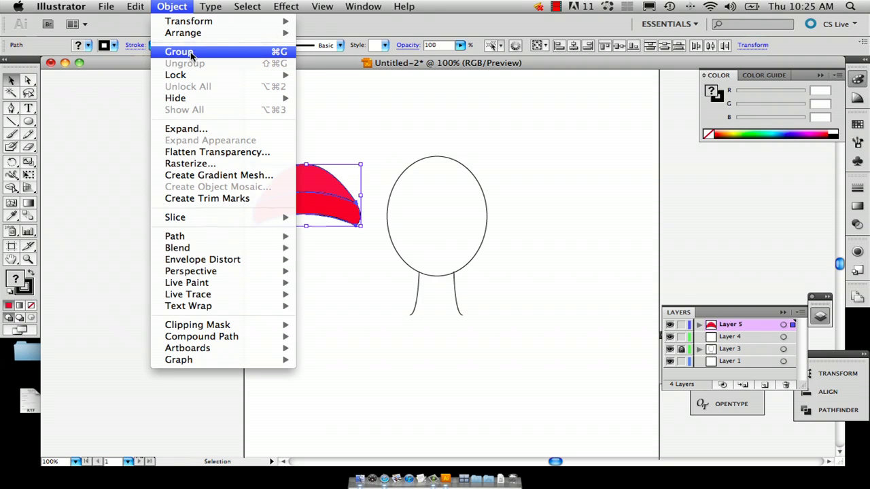
pyautogui.click(174, 6)
pyautogui.click(174, 5)
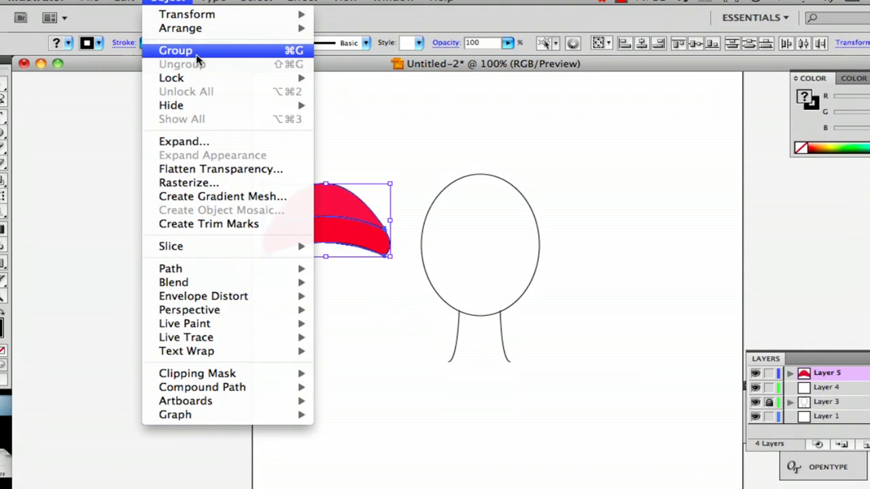
pyautogui.click(197, 58)
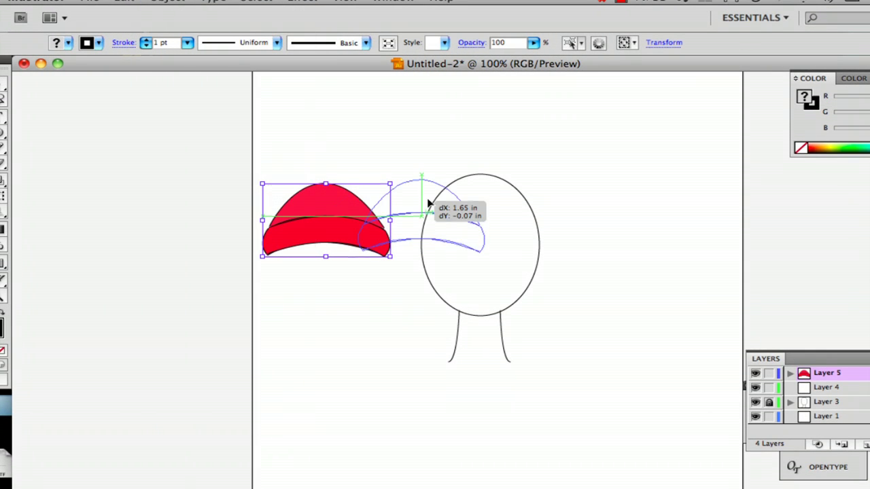